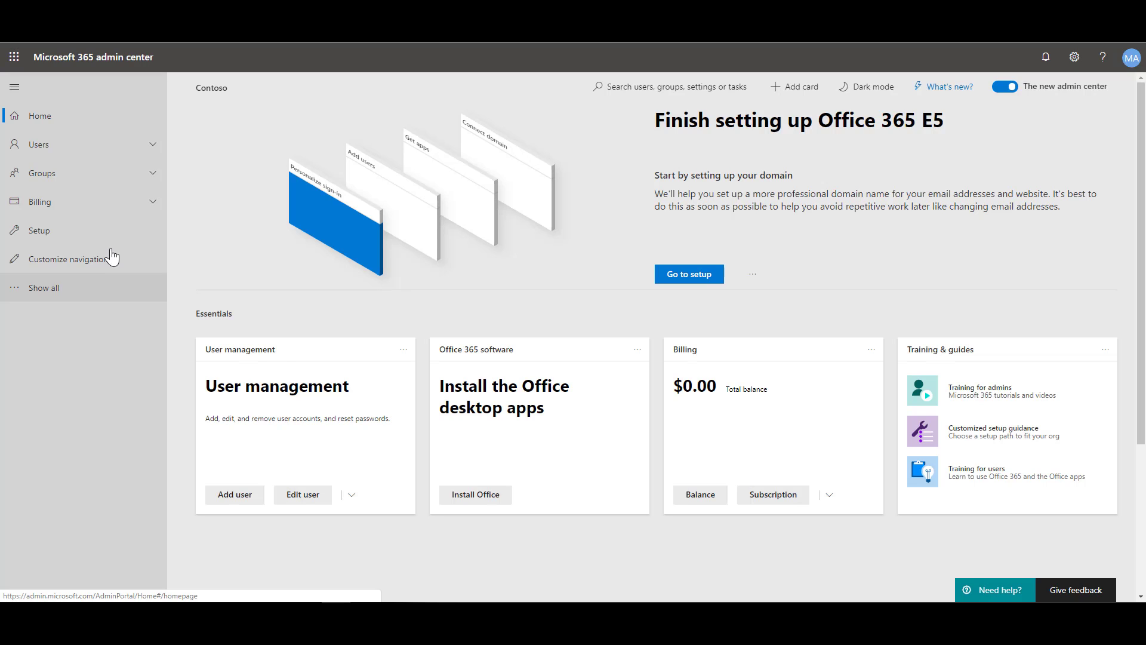
Start a new shared mailbox named 'support' with the e-mail alias 'support'.
{"action": "left_click", "coordinate": [77, 185]}
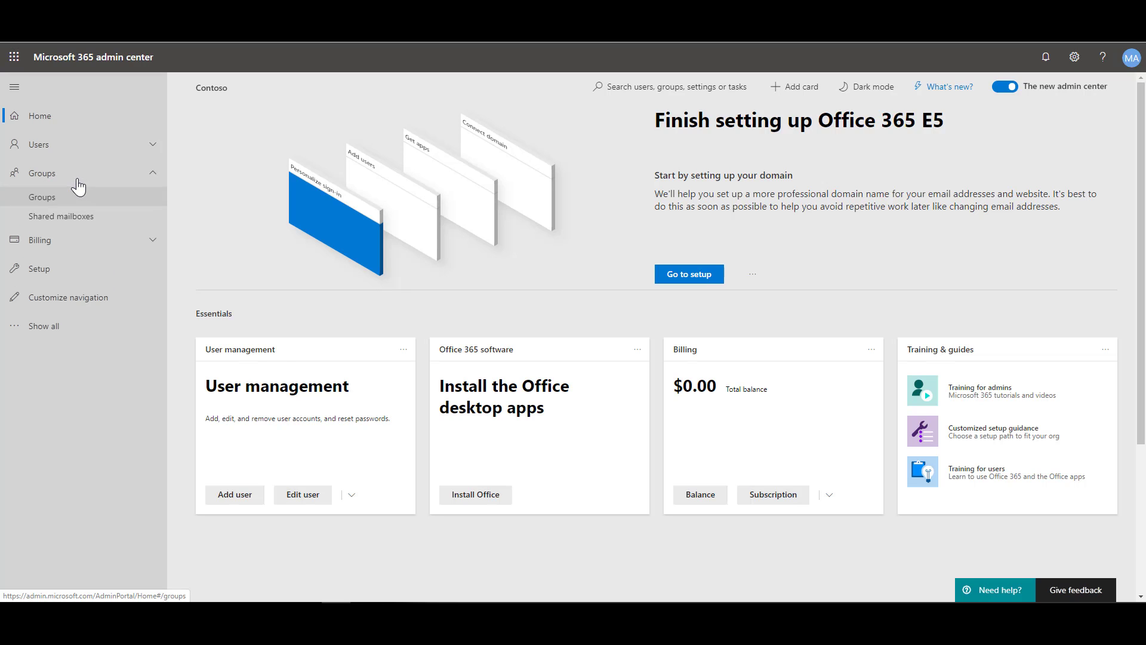
{"action": "left_click", "coordinate": [70, 222]}
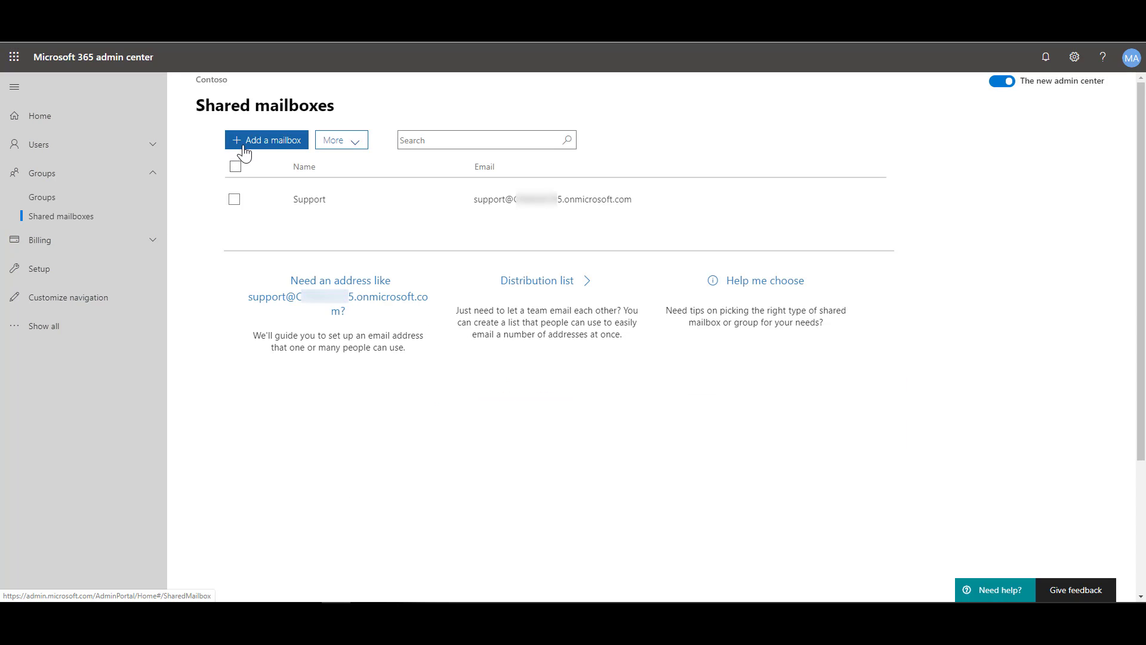
{"action": "left_click", "coordinate": [244, 149]}
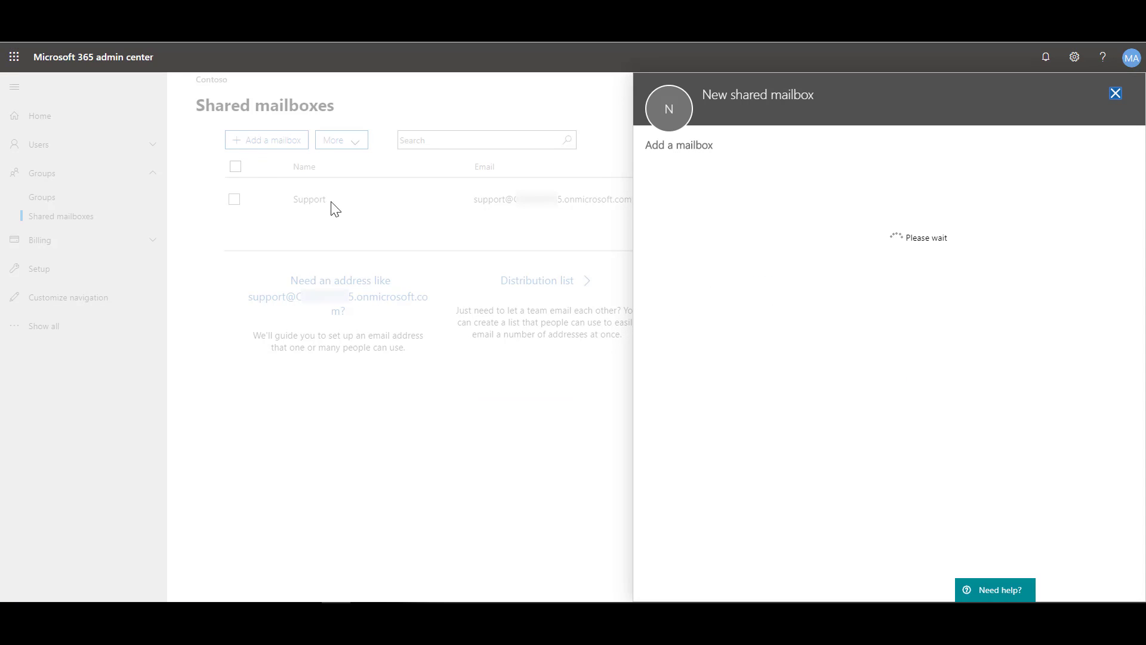
{"action": "left_click", "coordinate": [674, 177]}
{"action": "left_click", "coordinate": [669, 177]}
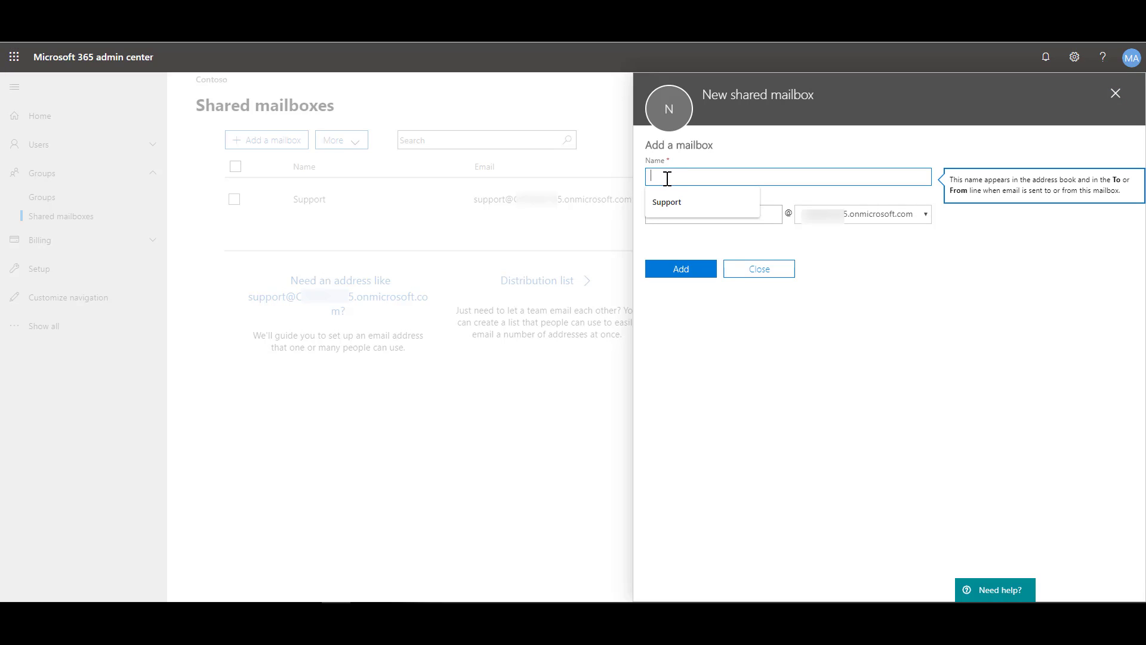
{"action": "type", "text": "support"}
{"action": "key", "text": "Tab"}
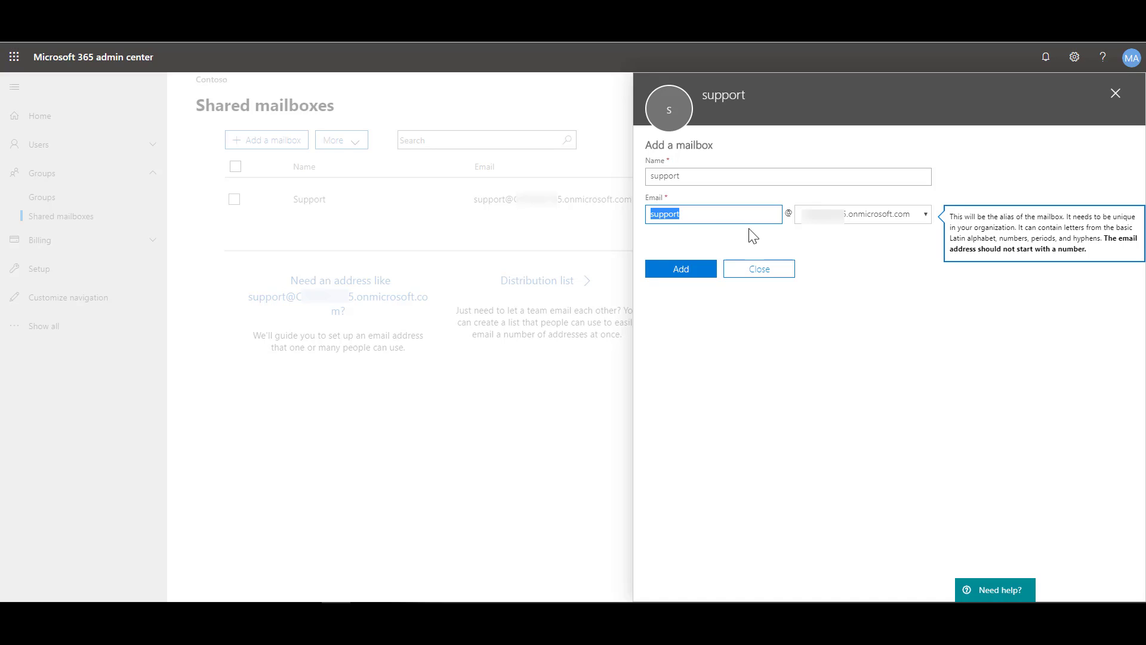
Close the new shared mailbox form without saving.
{"action": "left_click", "coordinate": [760, 269]}
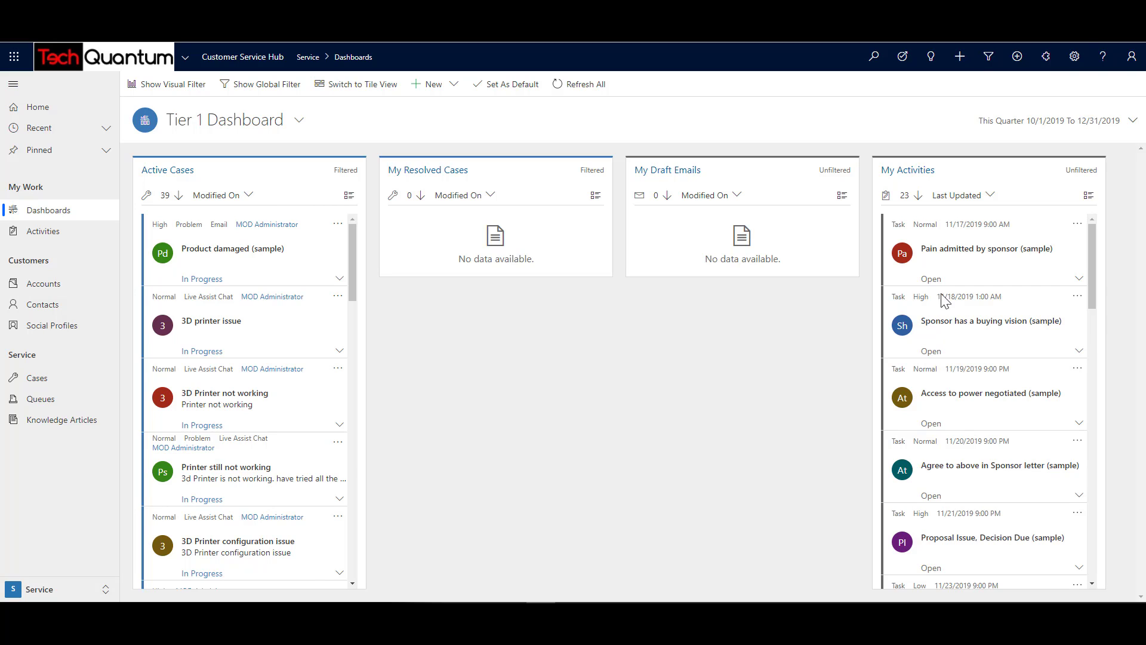
Open the active Queues list under Business Management in Advanced Settings.
{"action": "left_click", "coordinate": [1074, 56]}
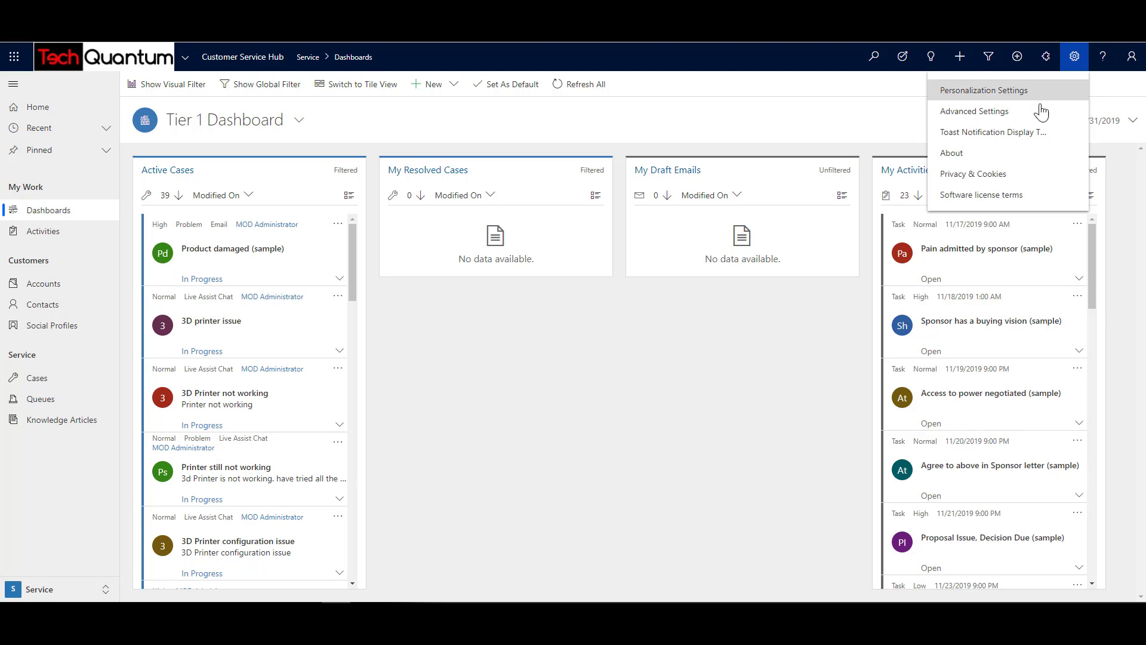
{"action": "left_click", "coordinate": [1031, 115]}
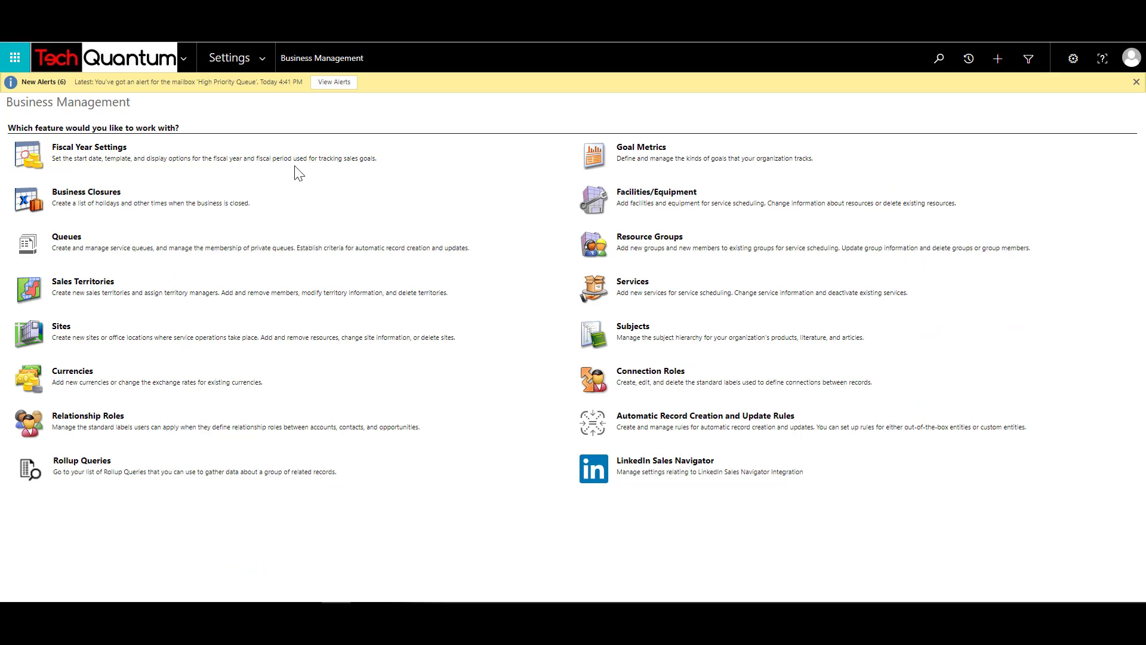
{"action": "left_click", "coordinate": [261, 58]}
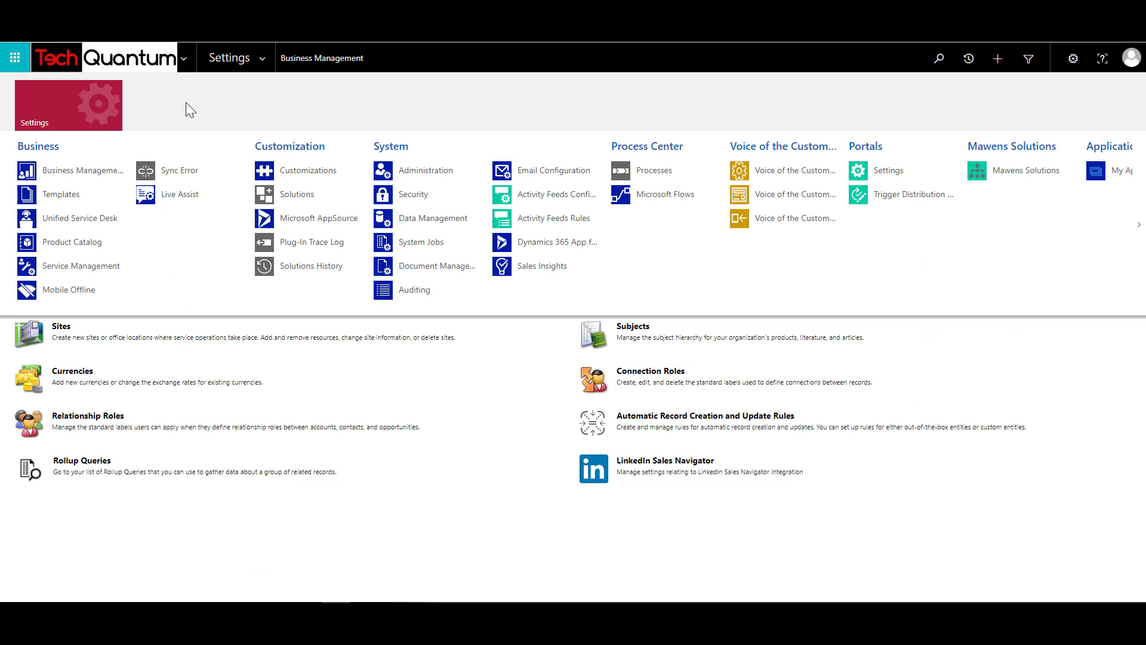
{"action": "left_click", "coordinate": [81, 169]}
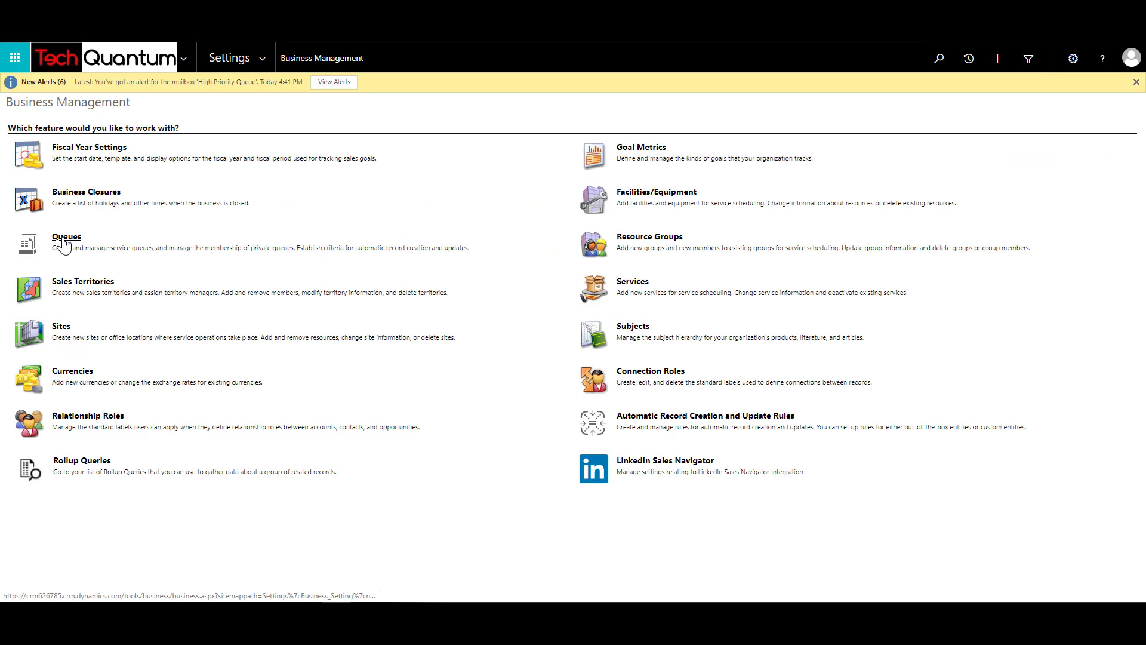
{"action": "left_click", "coordinate": [64, 240]}
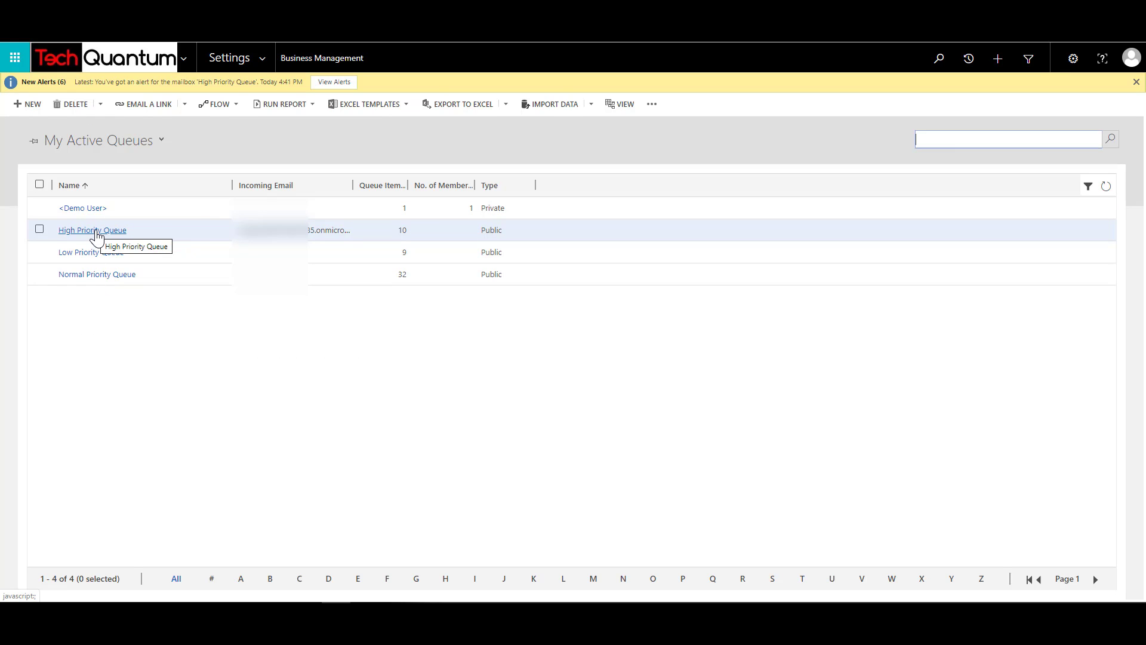
Open the High Priority Queue record and inspect its linked Mailbox field.
{"action": "left_click", "coordinate": [96, 232]}
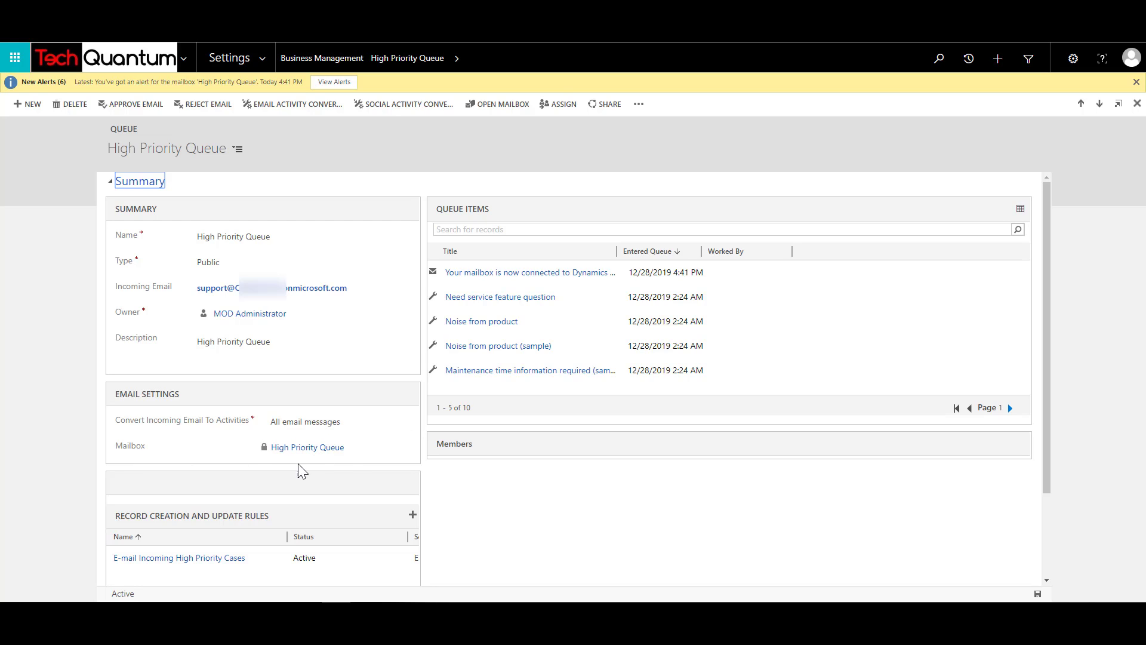
{"action": "left_click", "coordinate": [335, 460]}
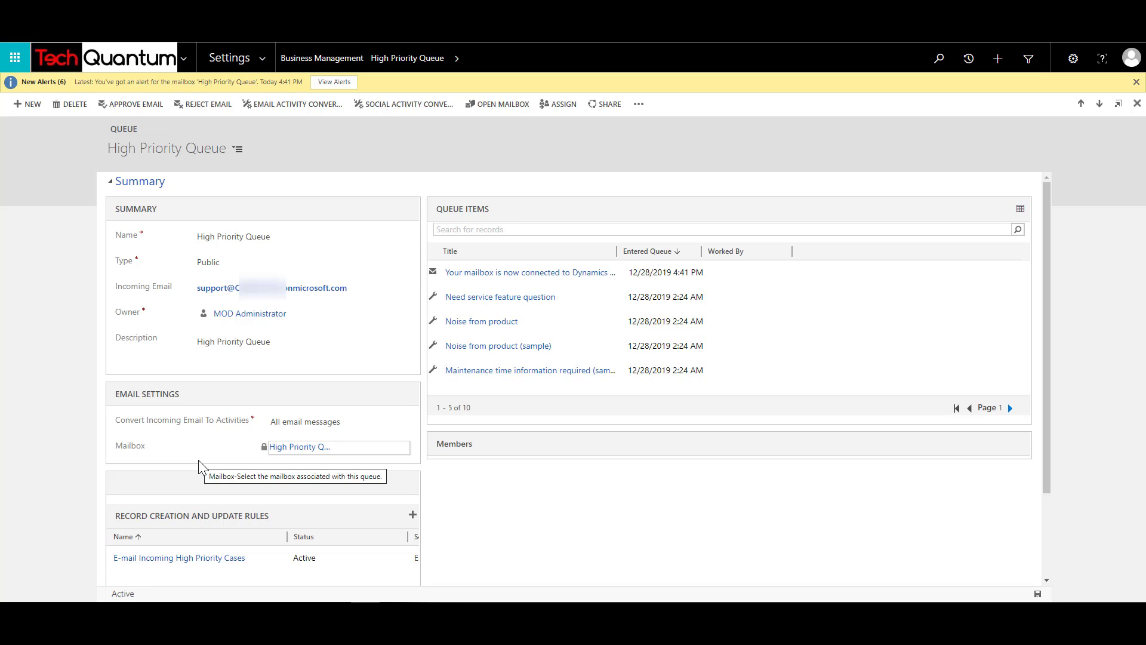
Open the High Priority Queue mailbox record and review its settings.
{"action": "left_click", "coordinate": [303, 448]}
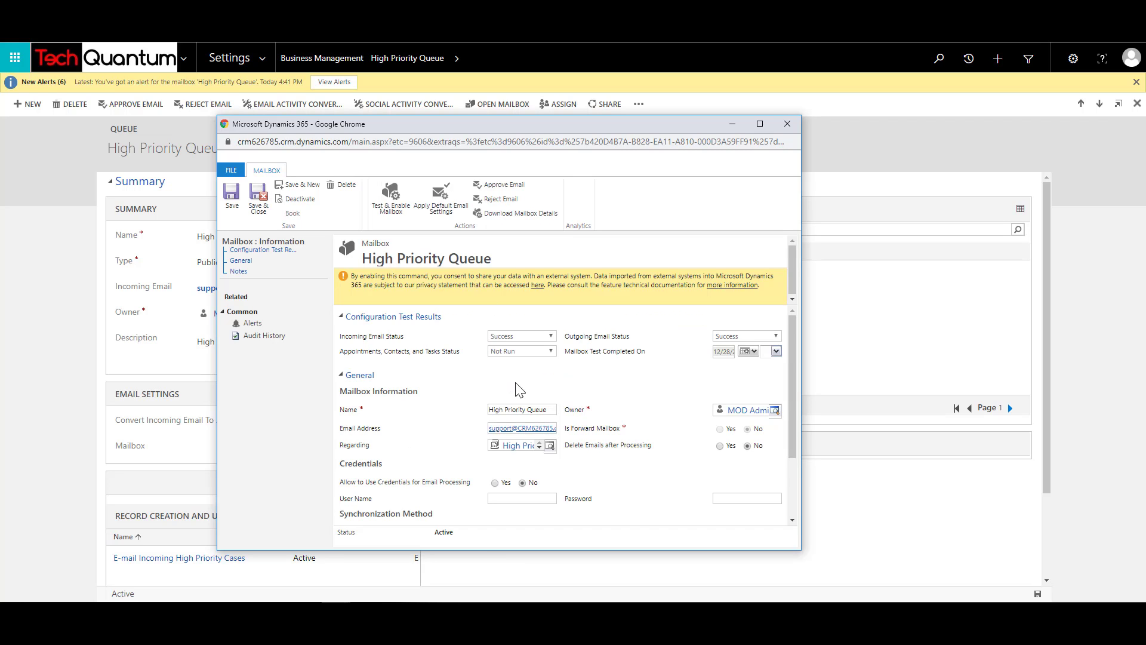
{"action": "scroll", "coordinate": [649, 427], "scroll_direction": "down", "scroll_amount": 2}
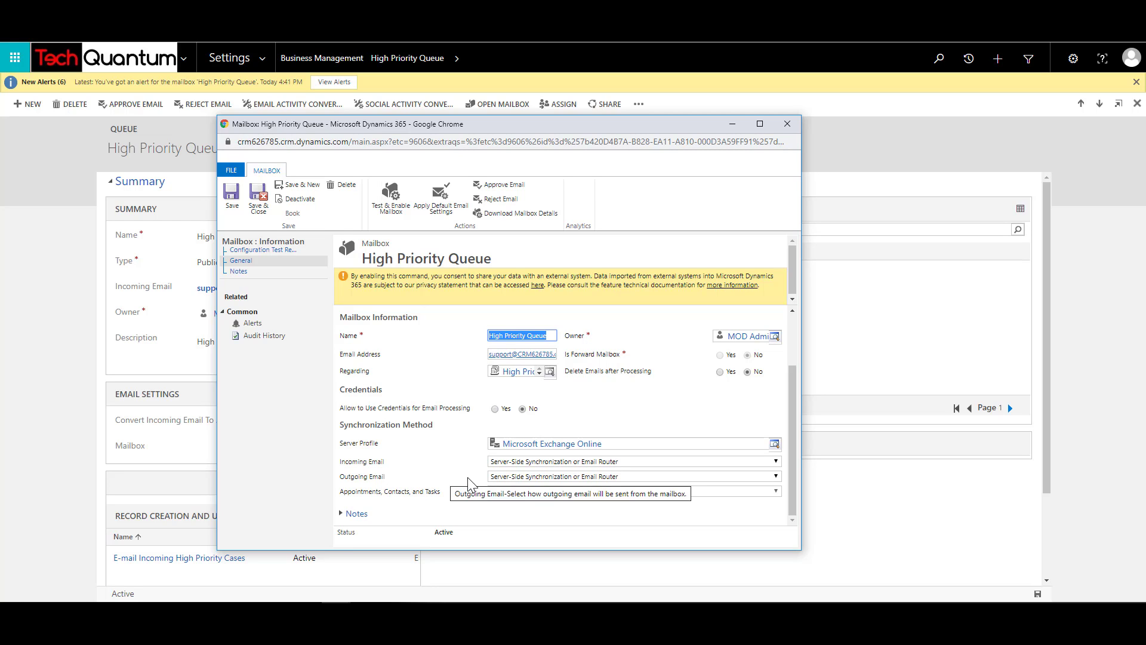
{"action": "scroll", "coordinate": [797, 421], "scroll_direction": "up", "scroll_amount": 2}
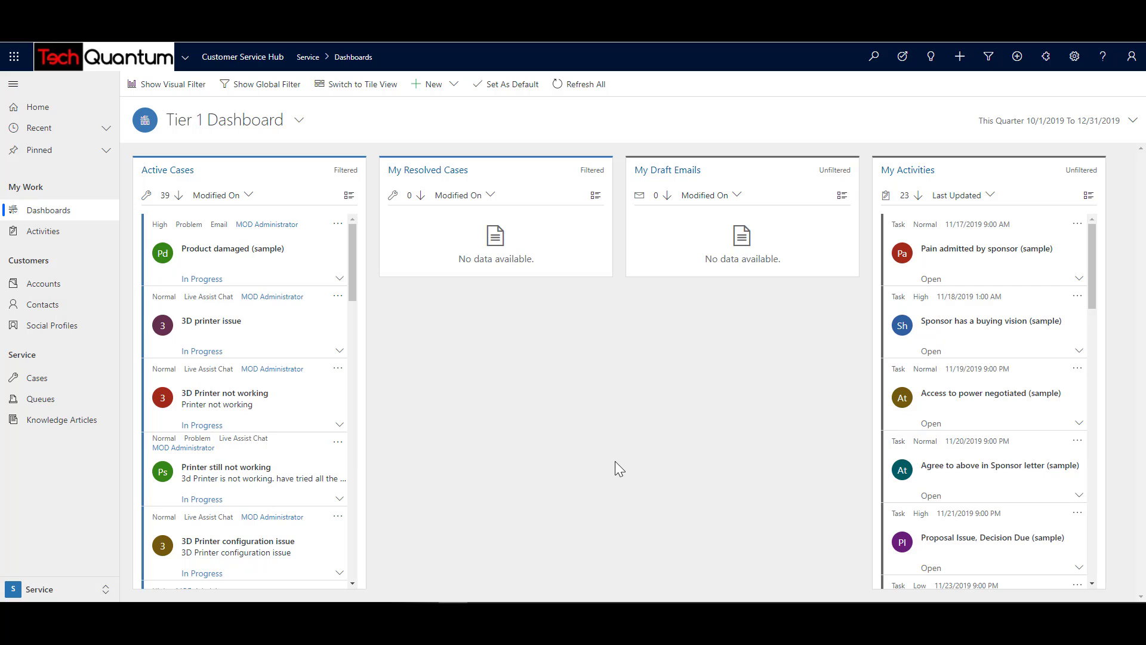
Go to Service Management in the Advanced Settings area.
{"action": "left_click", "coordinate": [1074, 57]}
{"action": "left_click", "coordinate": [993, 113]}
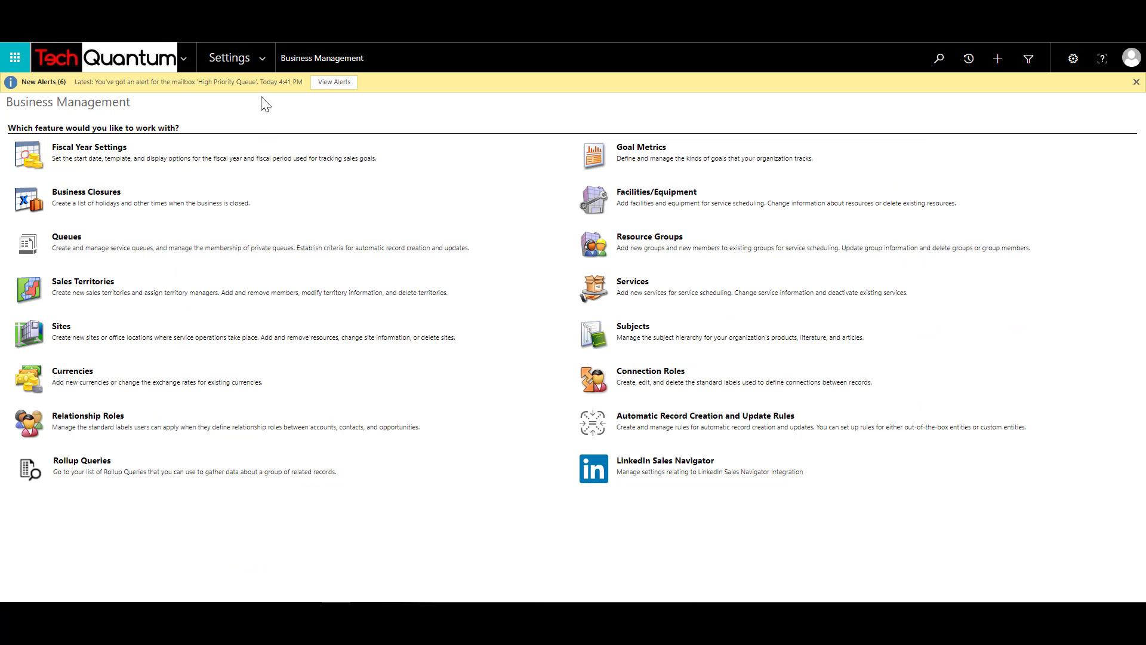
{"action": "left_click", "coordinate": [261, 60]}
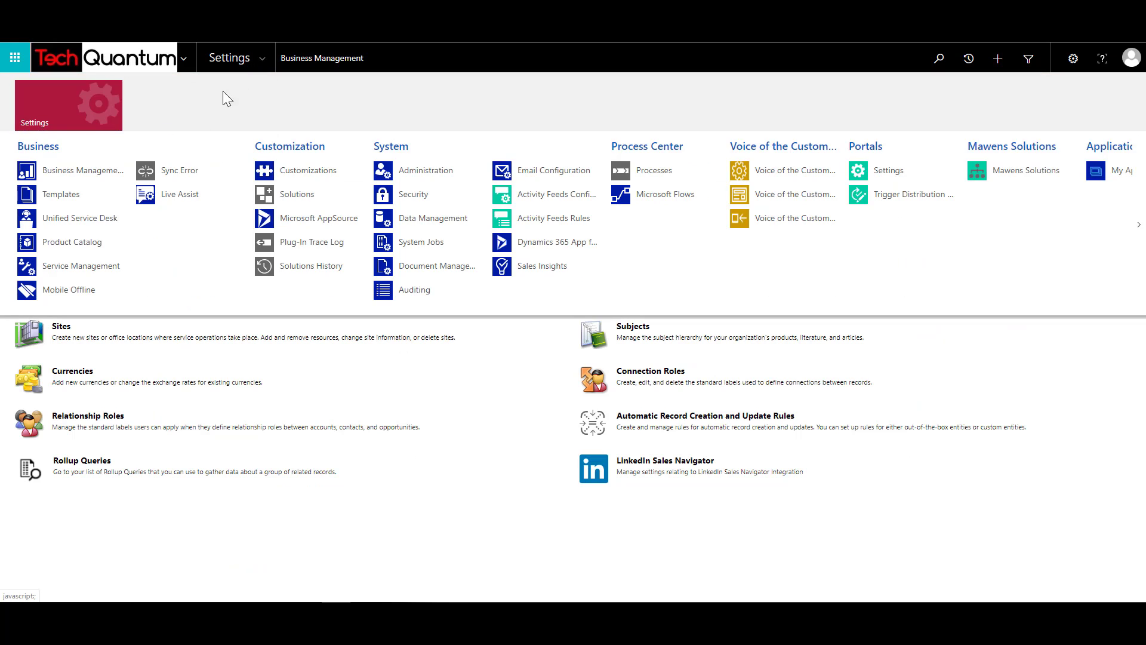
{"action": "left_click", "coordinate": [108, 265]}
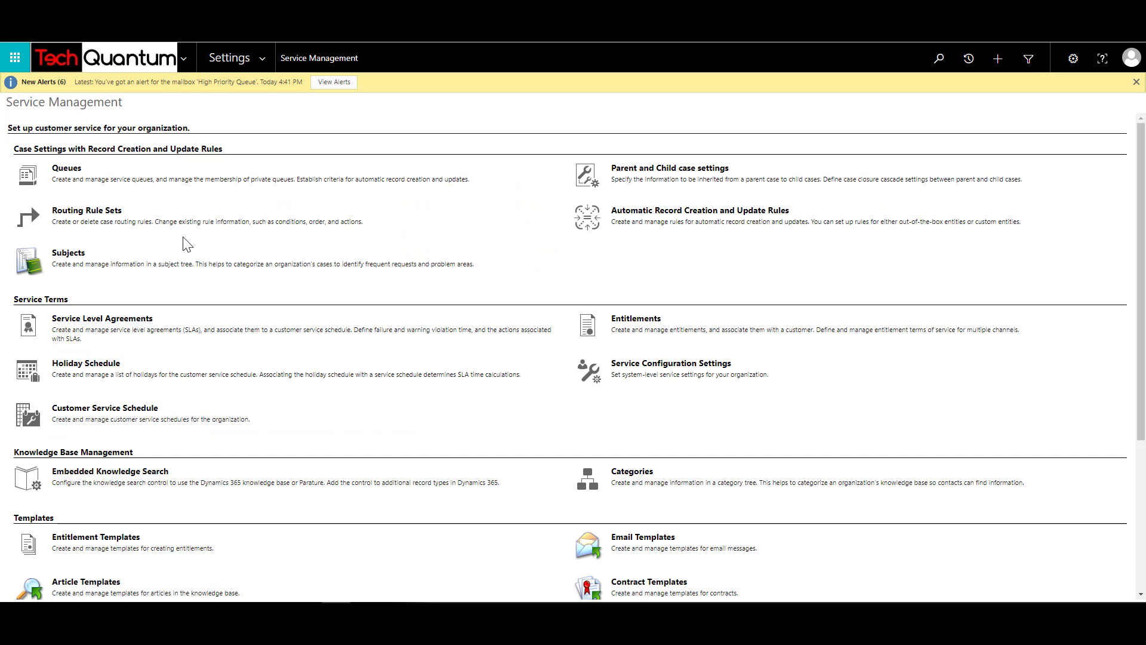
Open the Automatic Record Creation and Update Rules list.
{"action": "left_click", "coordinate": [768, 212]}
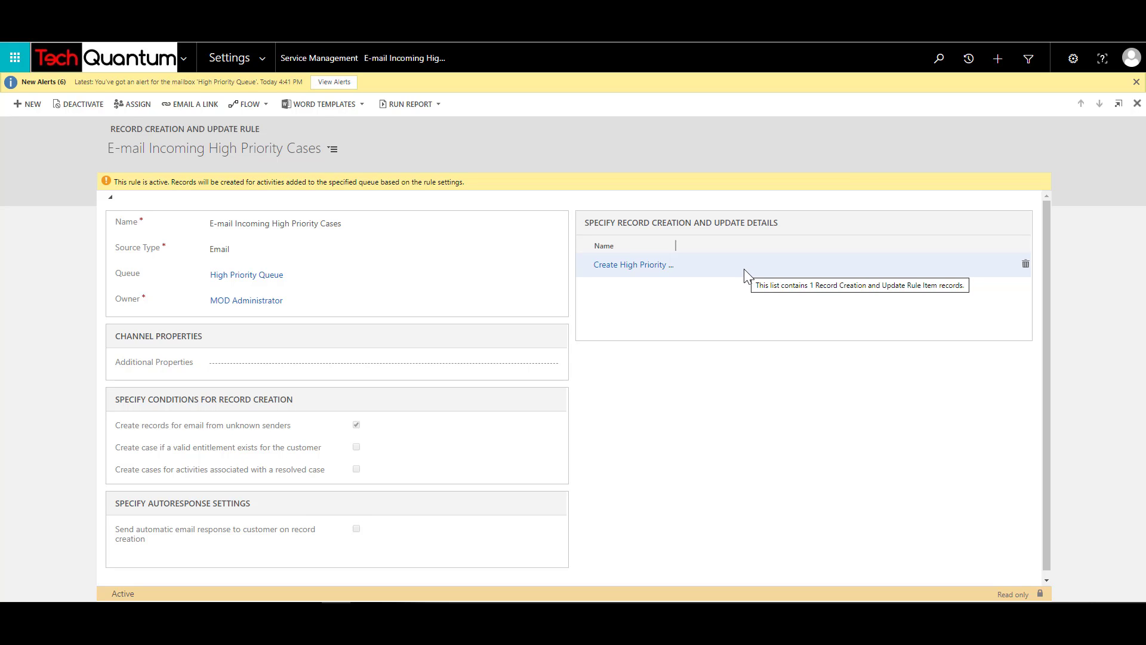
Open the Create High Priority Case item and view its Create Case properties.
{"action": "double_click", "coordinate": [746, 272]}
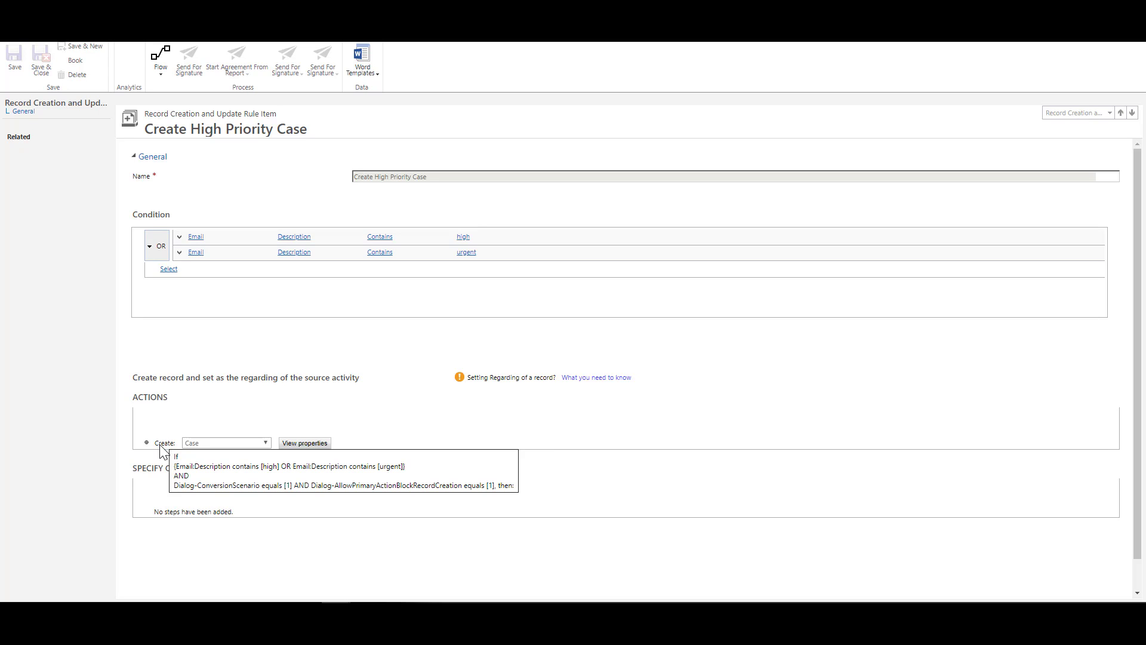
{"action": "left_click", "coordinate": [300, 451]}
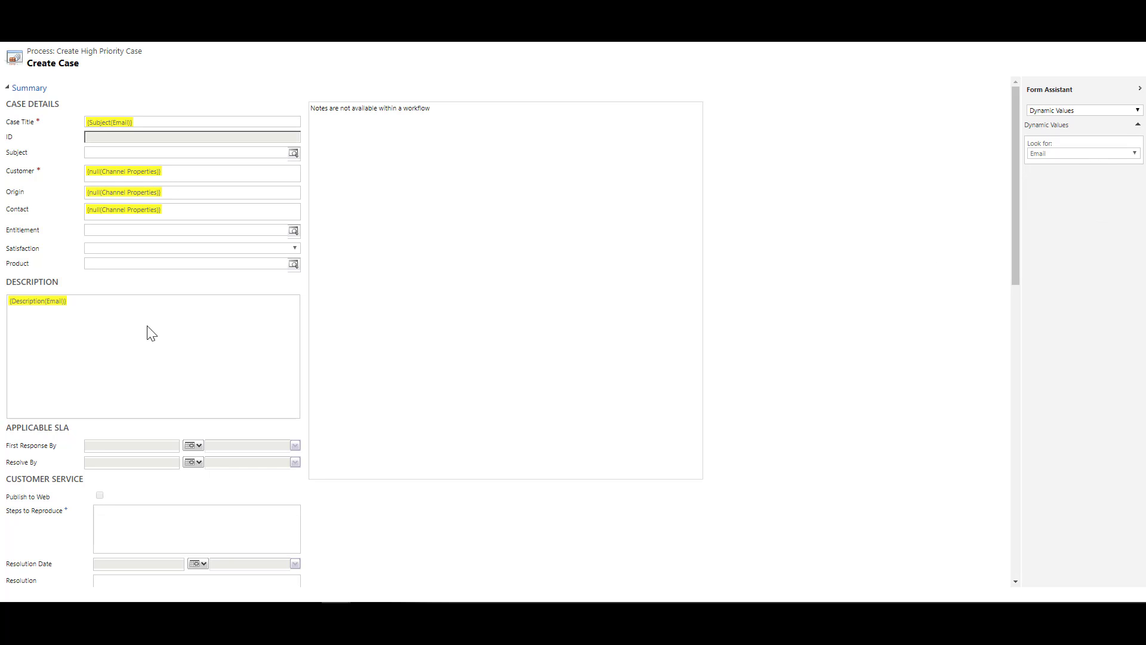
Review the Create Case property mappings, such as Case Title from {Subject(Email)}.
{"action": "scroll", "coordinate": [350, 365], "scroll_direction": "down", "scroll_amount": 7}
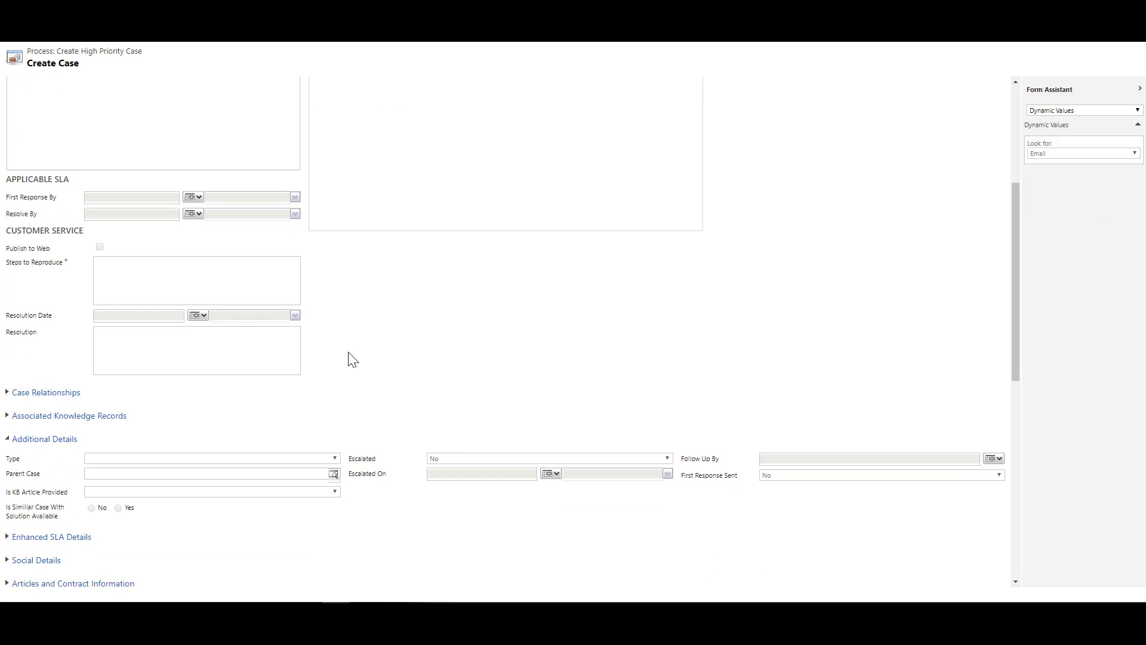
{"action": "scroll", "coordinate": [349, 353], "scroll_direction": "down", "scroll_amount": 6}
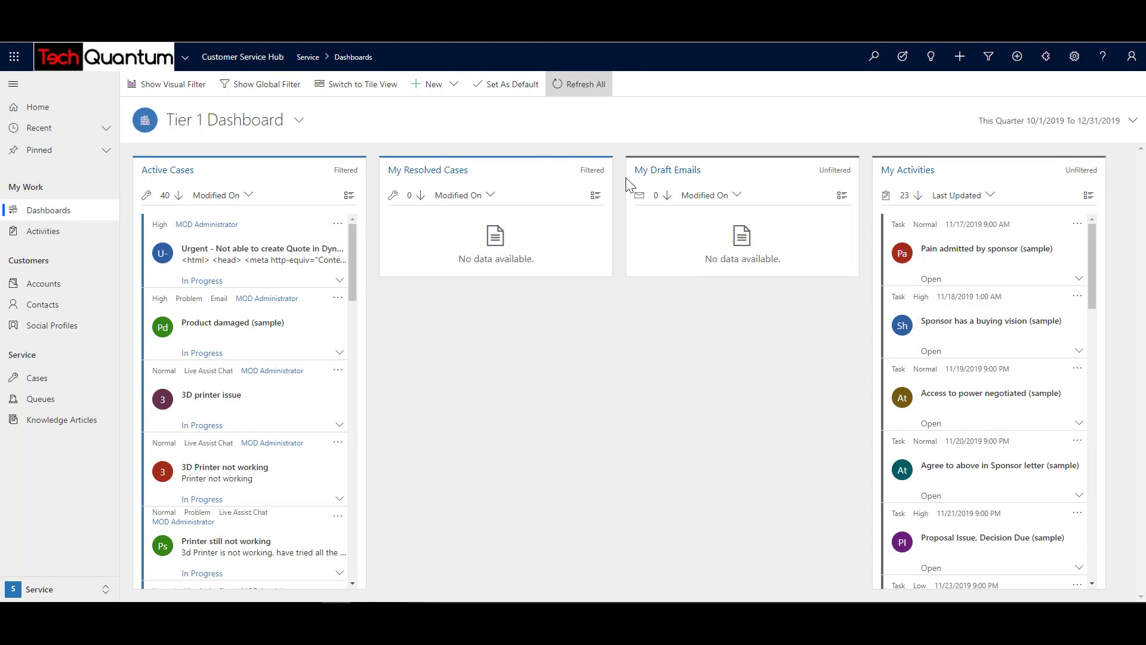
Refresh all dashboard streams and open the queue items list.
{"action": "left_click", "coordinate": [578, 84]}
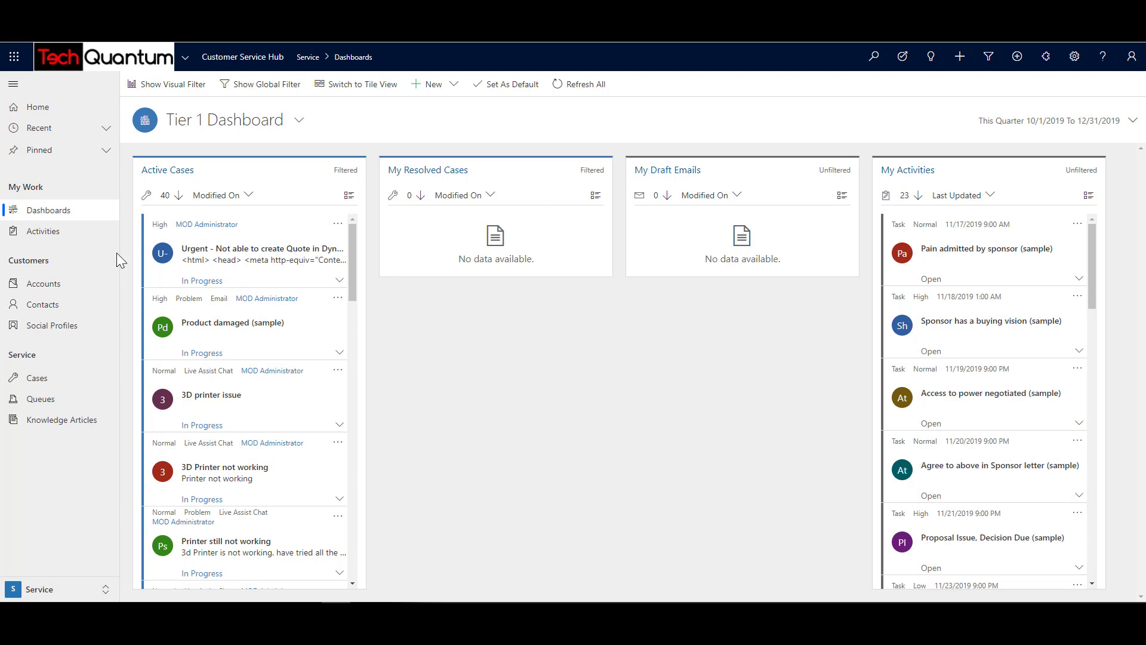
{"action": "left_click", "coordinate": [41, 397]}
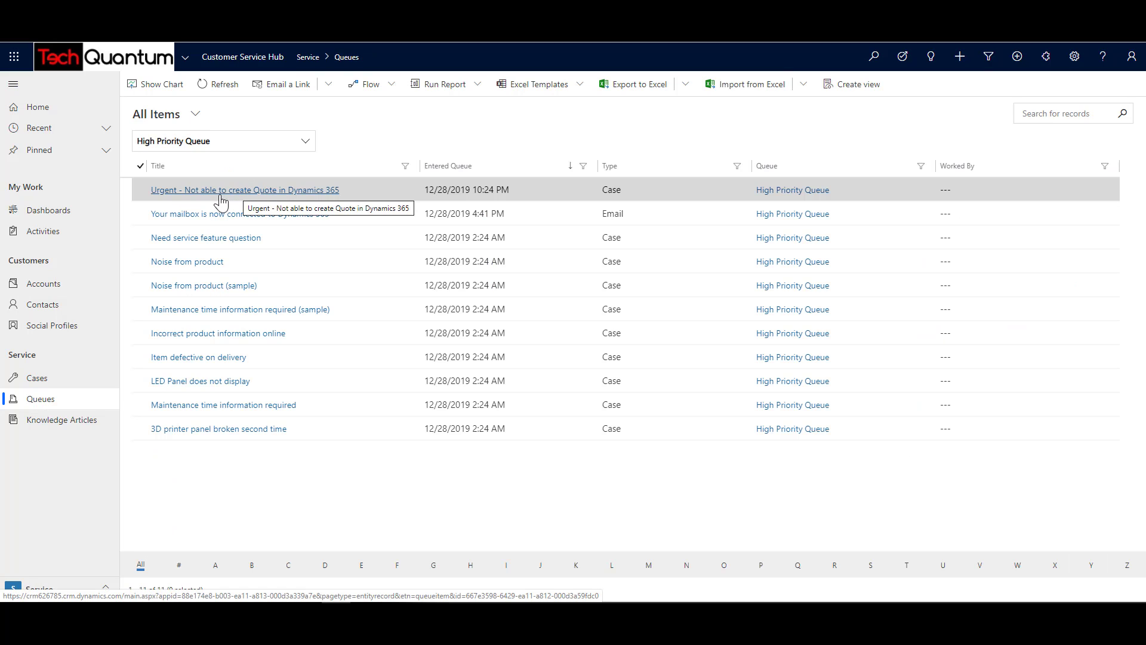
Open the 'Urgent - Not able to create Quote in Dynamics 365' case and verify its Priority is High.
{"action": "left_click", "coordinate": [377, 195]}
{"action": "double_click", "coordinate": [375, 190]}
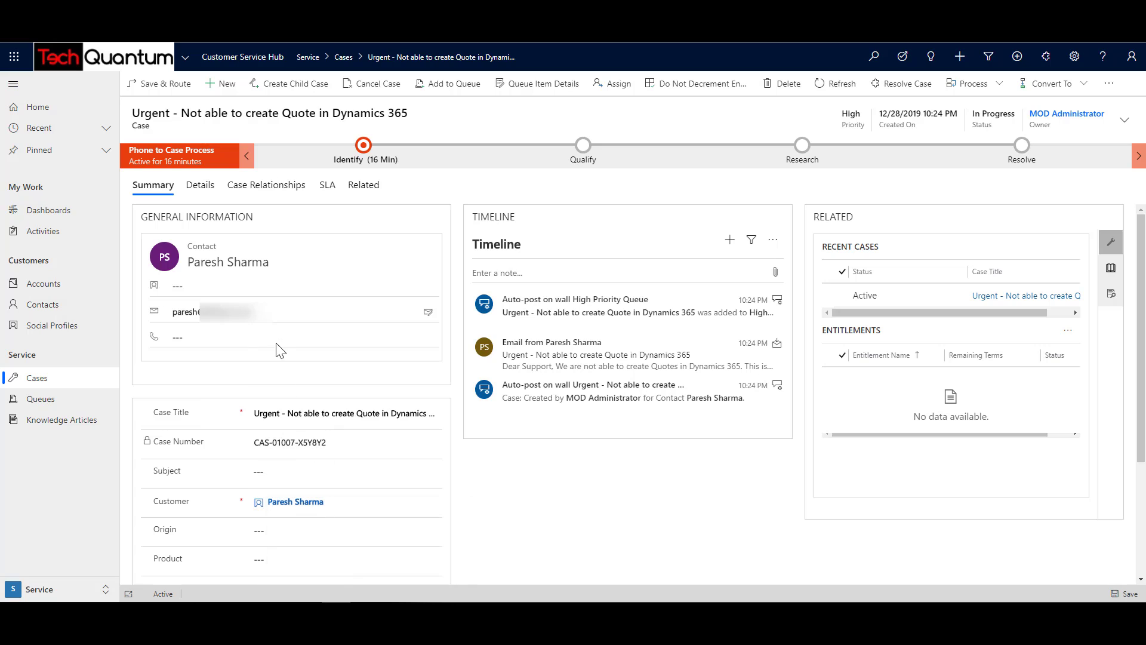
{"action": "scroll", "coordinate": [143, 529], "scroll_direction": "down", "scroll_amount": 3}
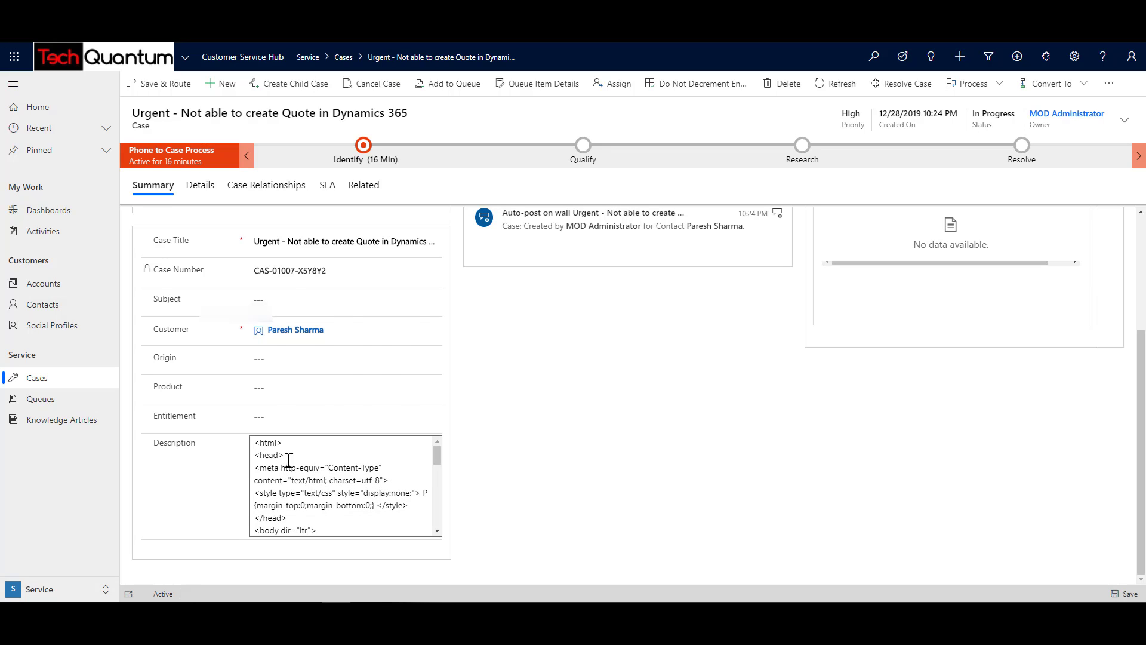
{"action": "scroll", "coordinate": [597, 430], "scroll_direction": "up", "scroll_amount": 3}
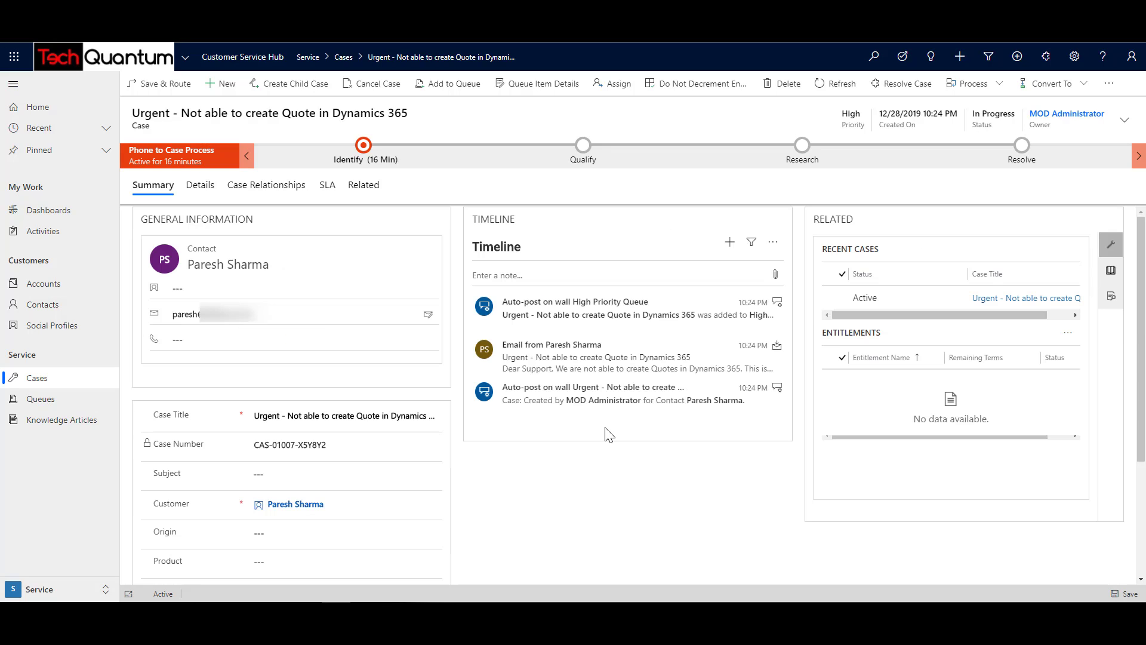